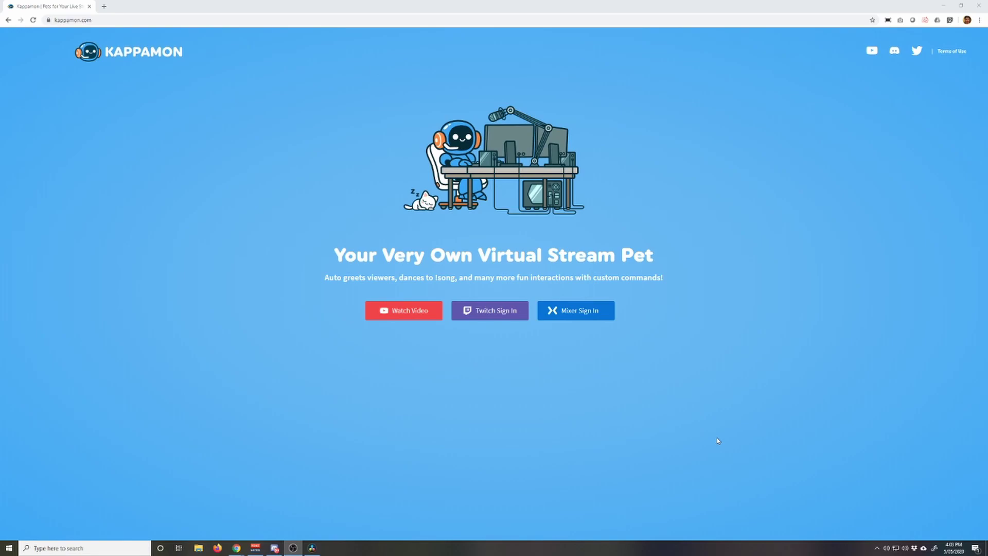
Load kappamon.com and open the Kappamon marketplace.
key(ctrl+l)
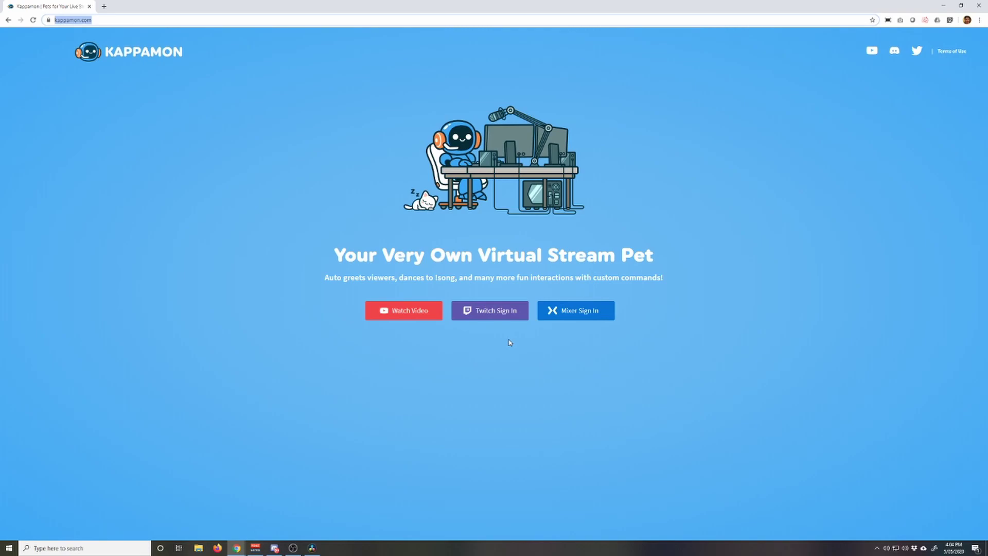
key(Return)
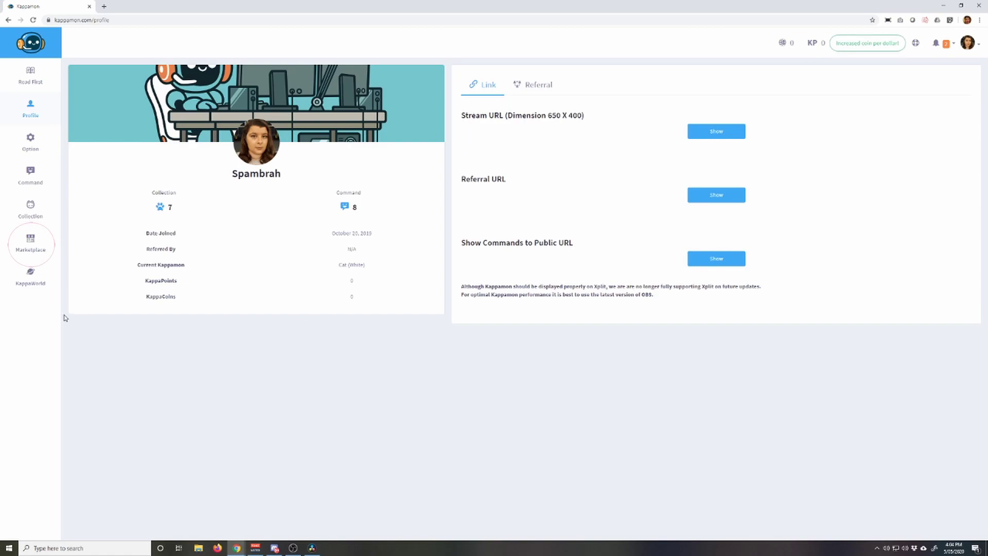
click(50, 247)
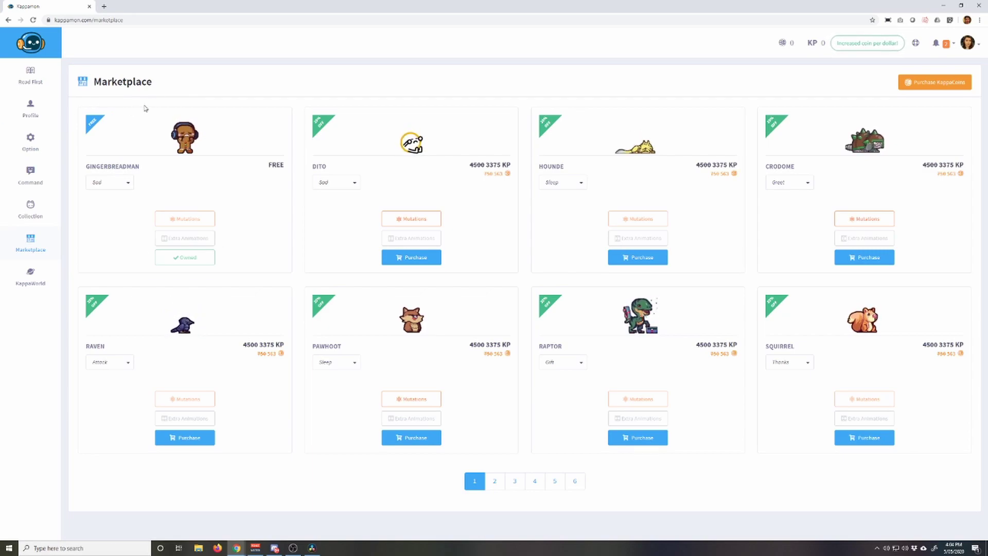
Preview the Gingerbreadman's Dance and Thanks animations in the marketplace.
click(120, 183)
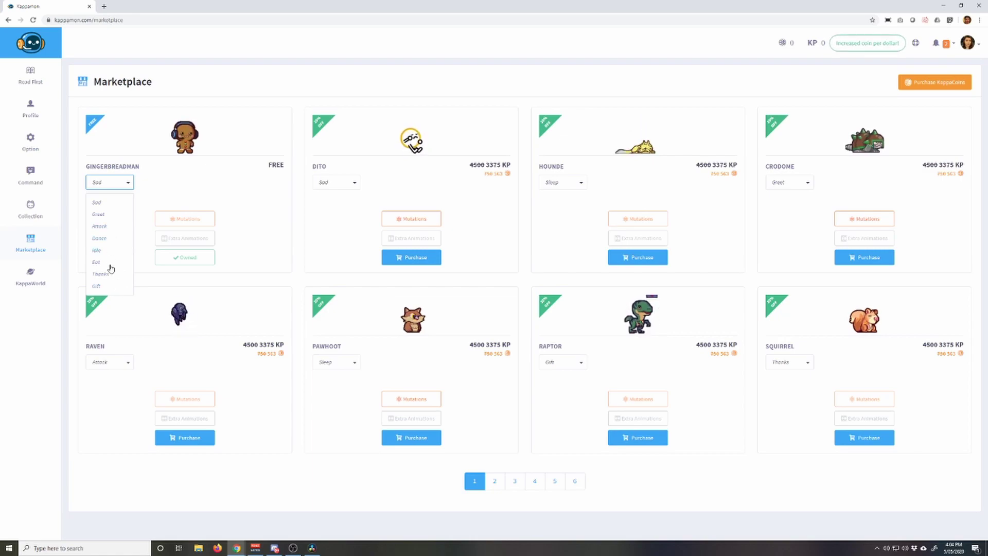
click(261, 191)
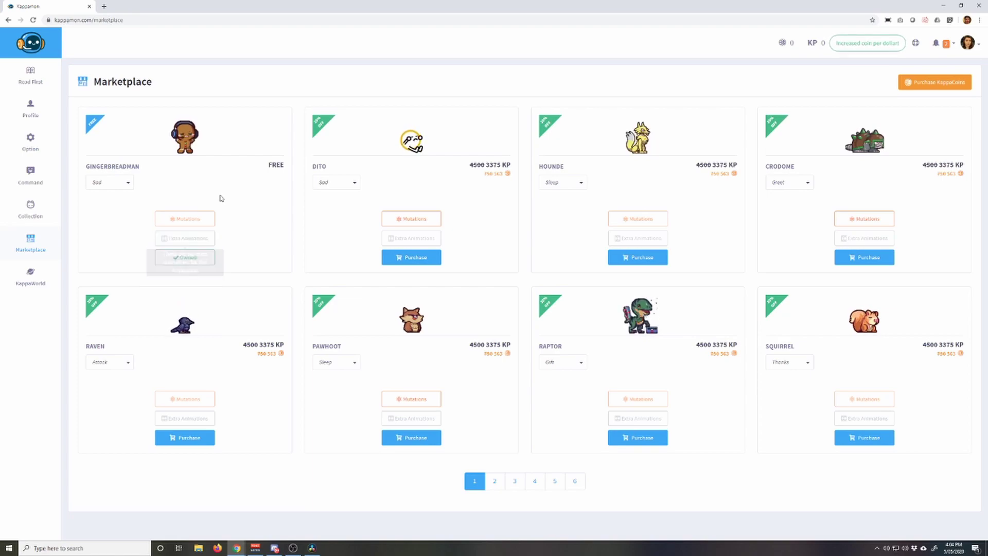
click(99, 182)
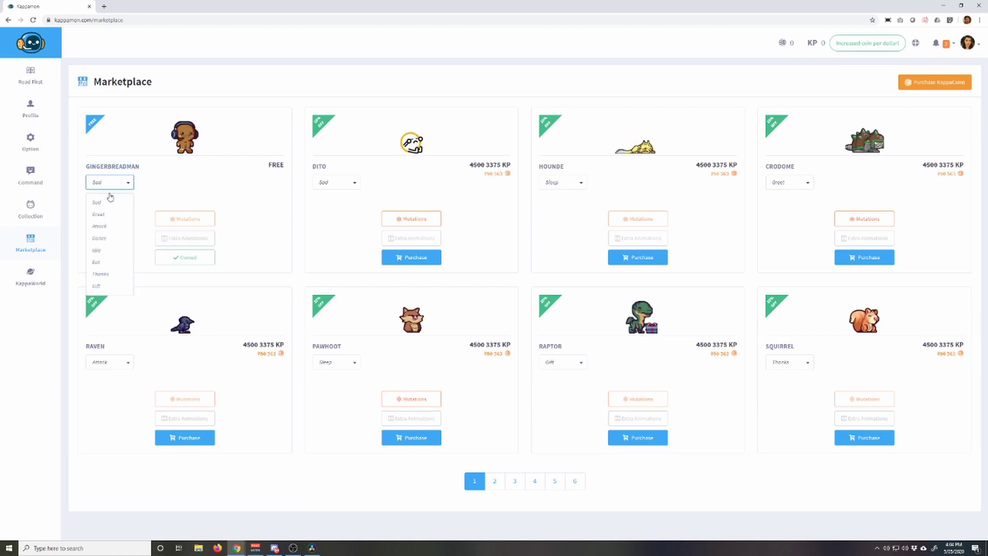
click(99, 238)
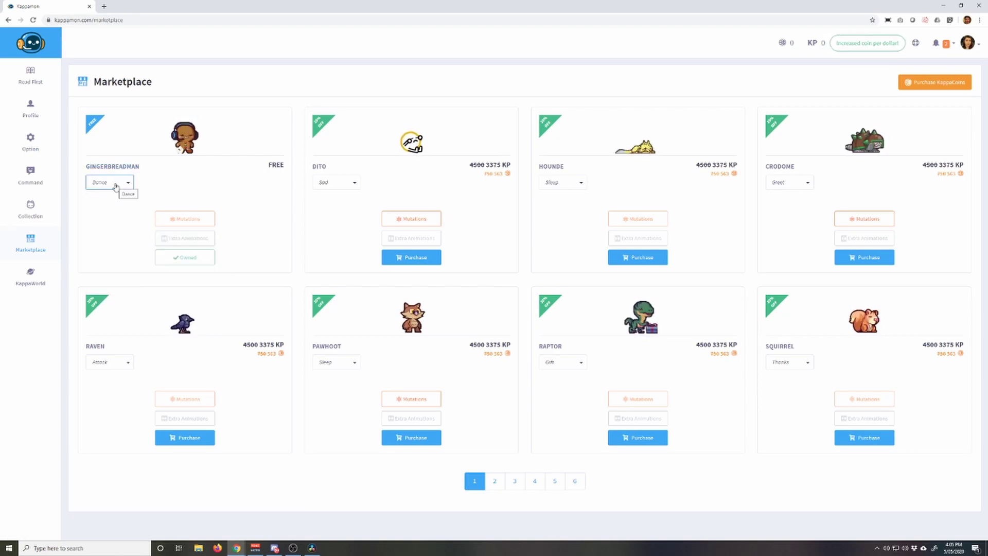
click(115, 184)
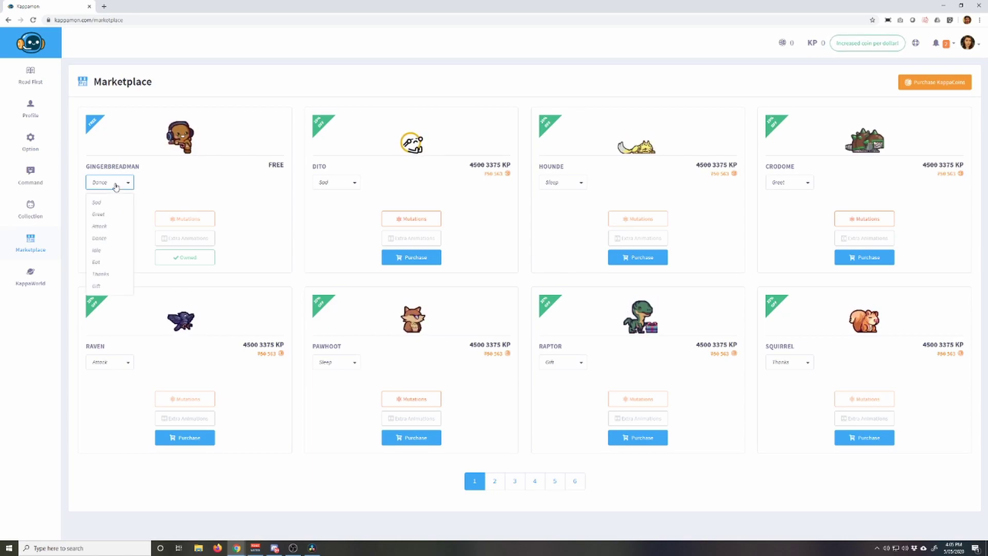
click(100, 274)
click(121, 183)
click(260, 191)
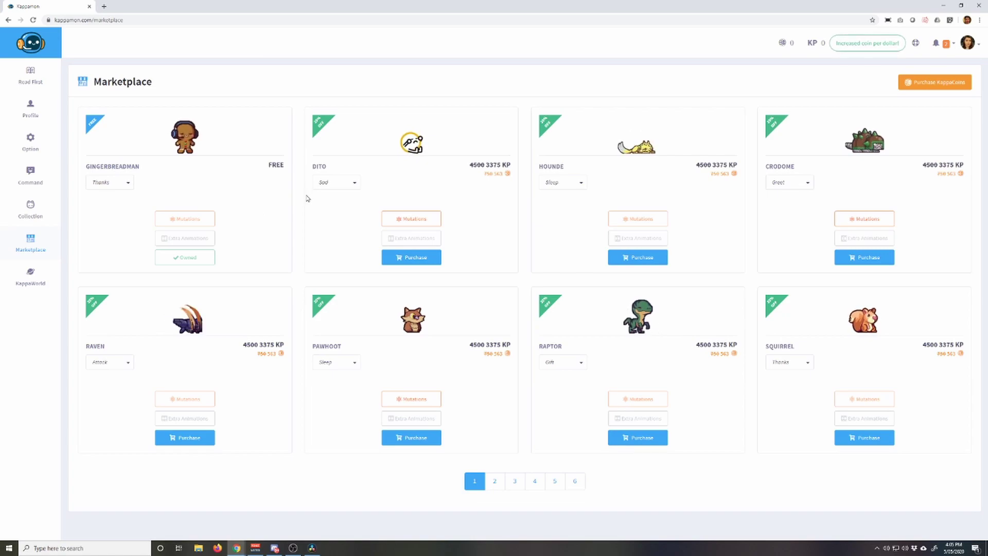
Set the Cat's default animation to Idle in the collection and preview its Eat animation.
click(26, 209)
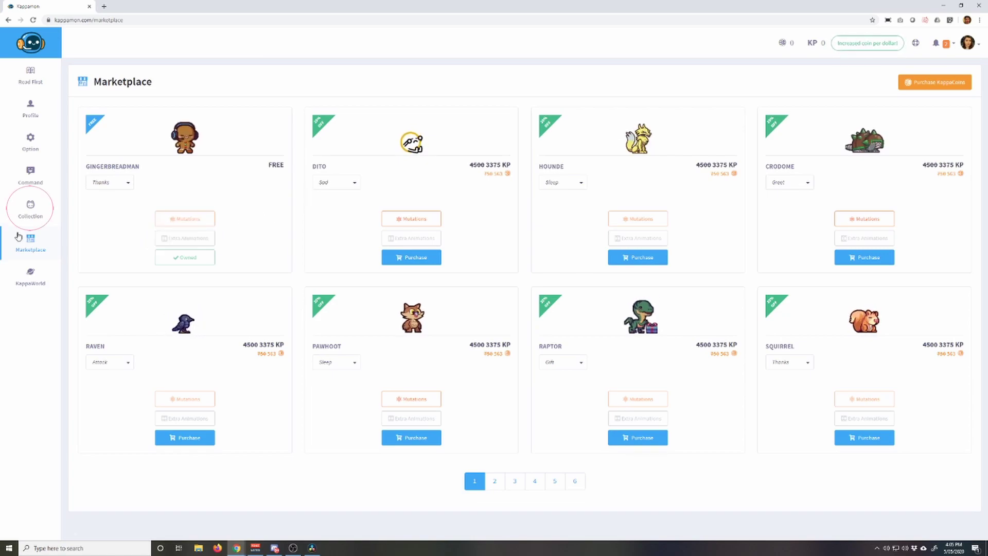
click(10, 215)
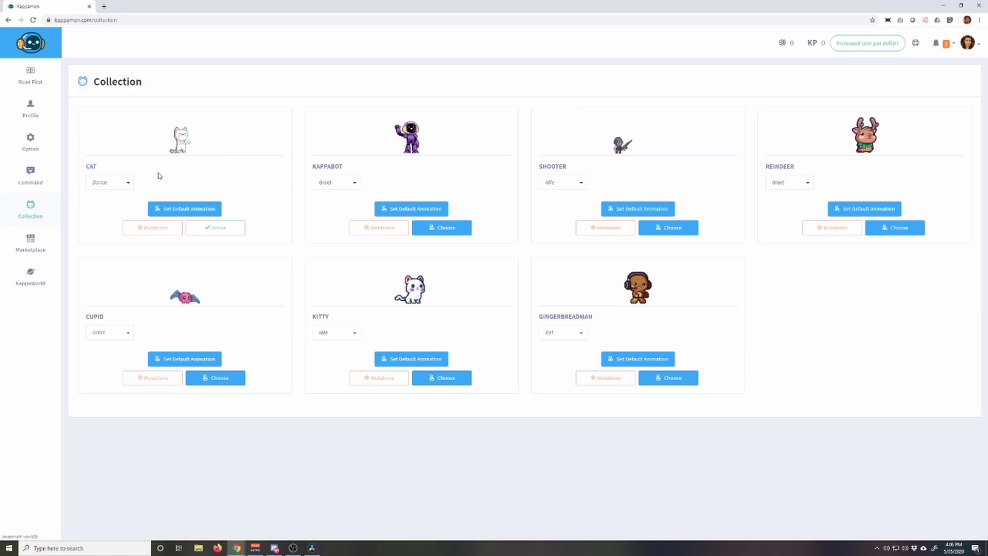
click(110, 184)
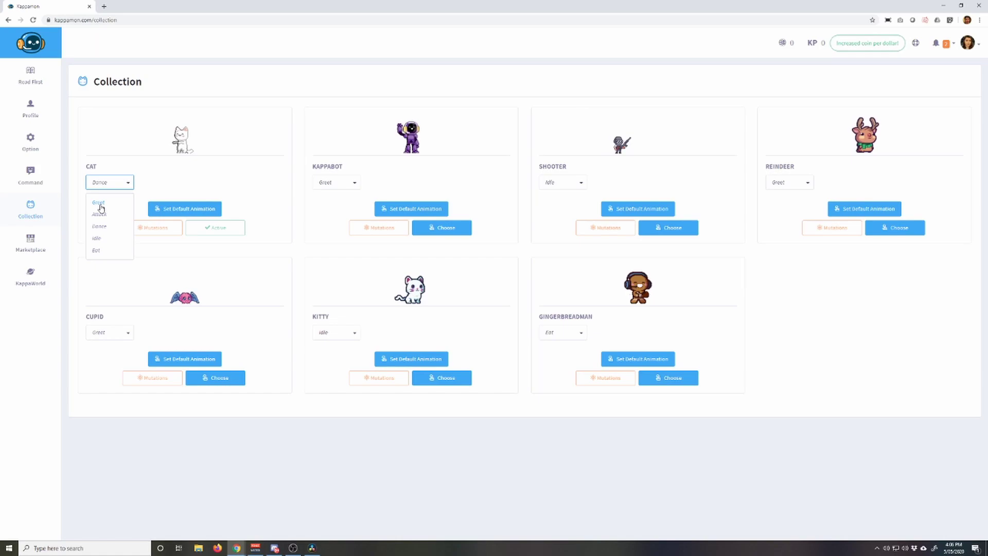
click(102, 239)
click(169, 209)
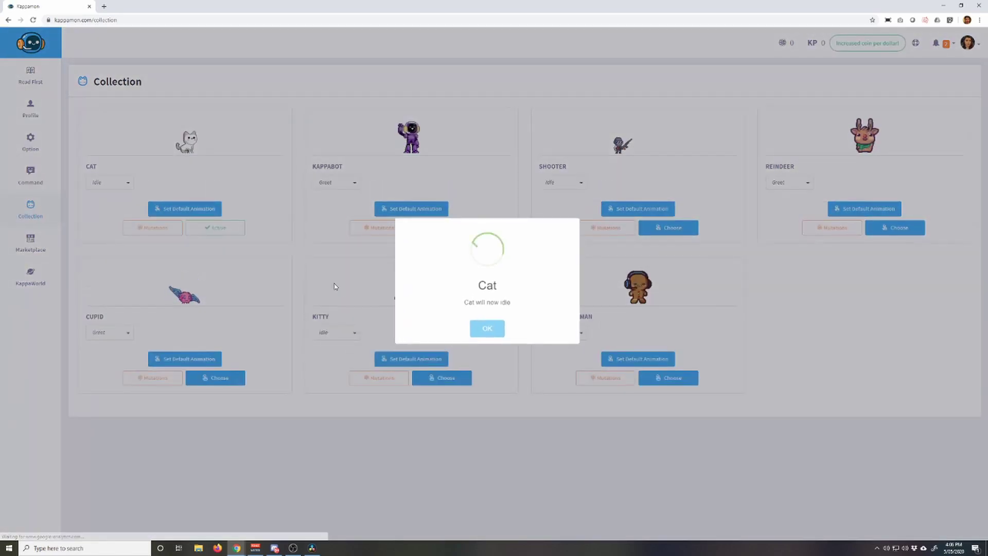
click(486, 329)
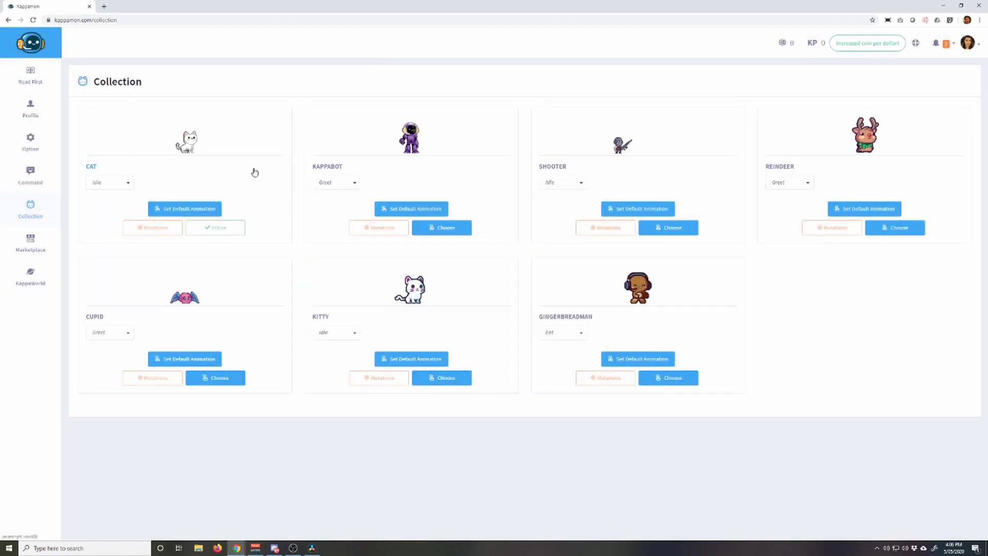
click(115, 184)
click(107, 207)
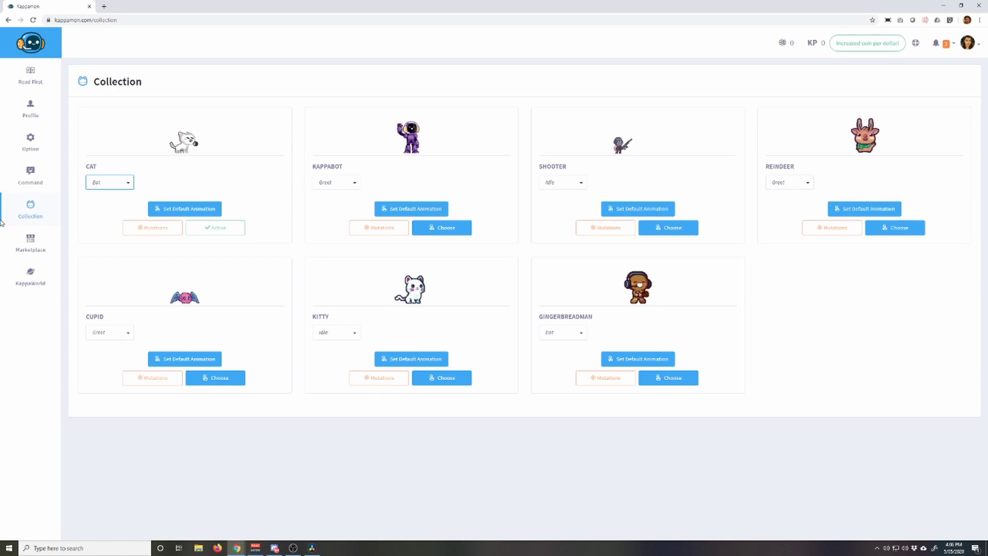
Show the Stream URL on the Kappamon profile page and launch Streamlabs OBS.
click(19, 117)
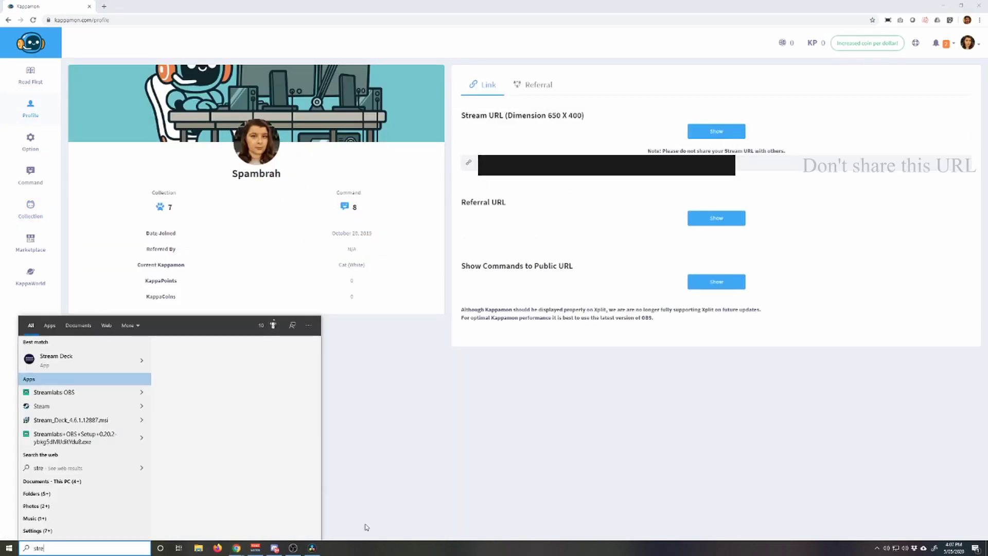
key(Down)
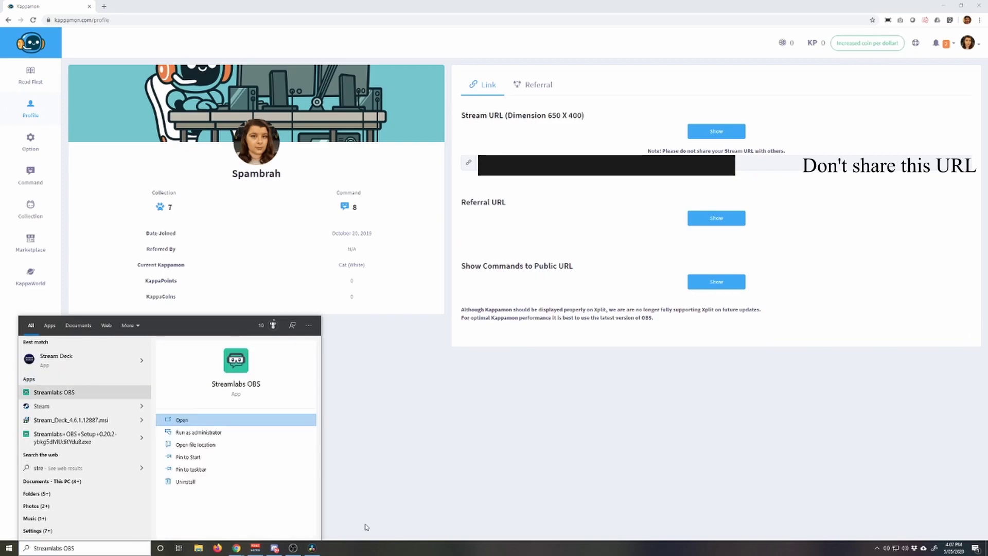
key(Up)
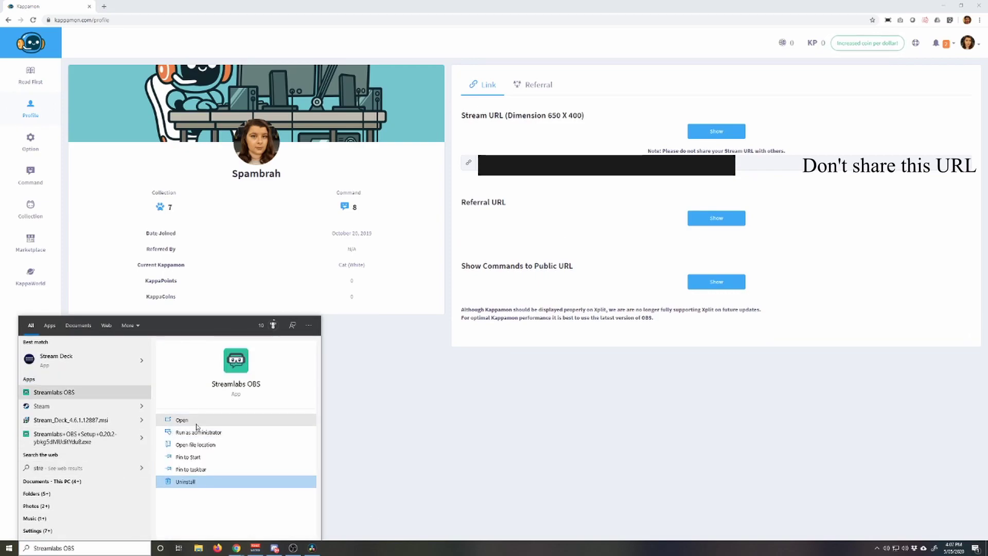
click(194, 433)
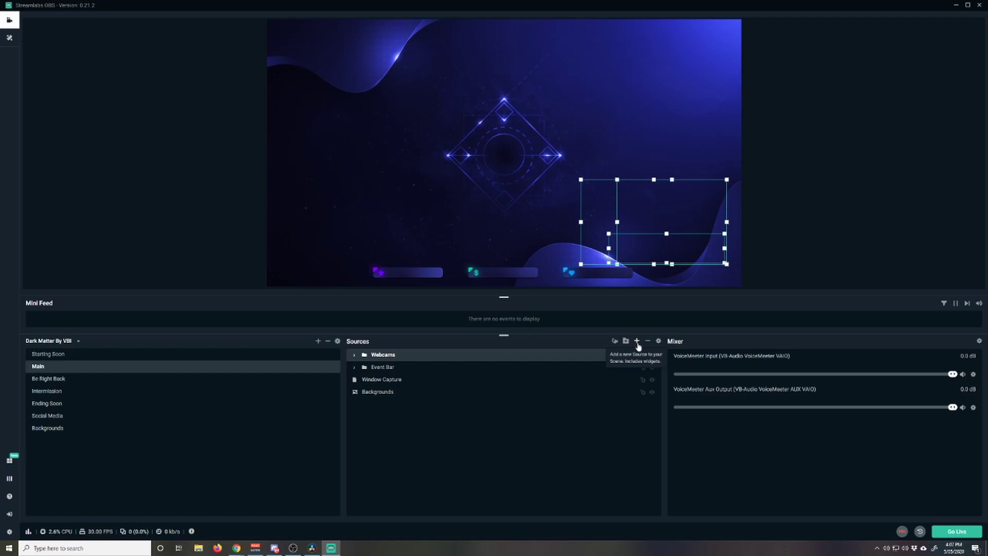
Add a Browser Source named "kappamon" to the Main scene.
click(637, 341)
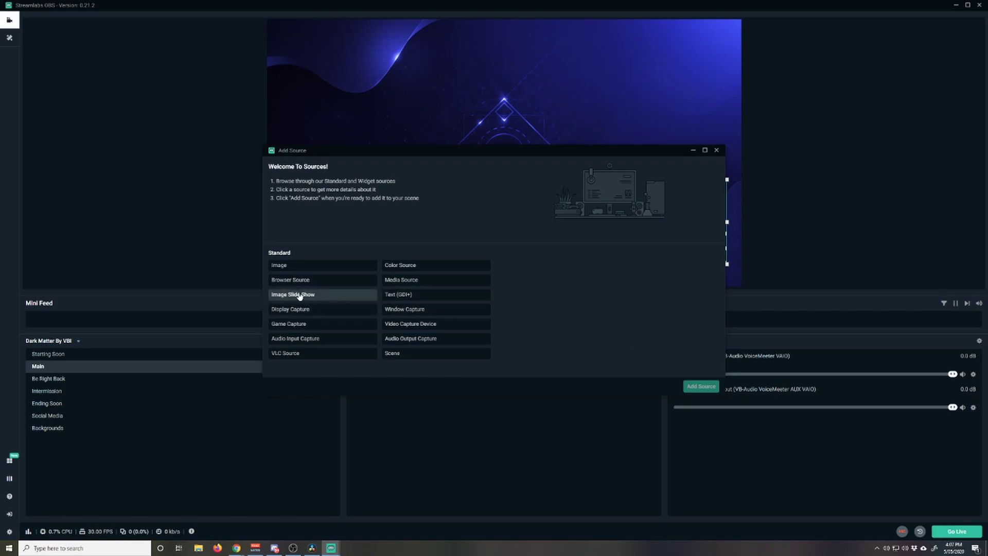
click(315, 279)
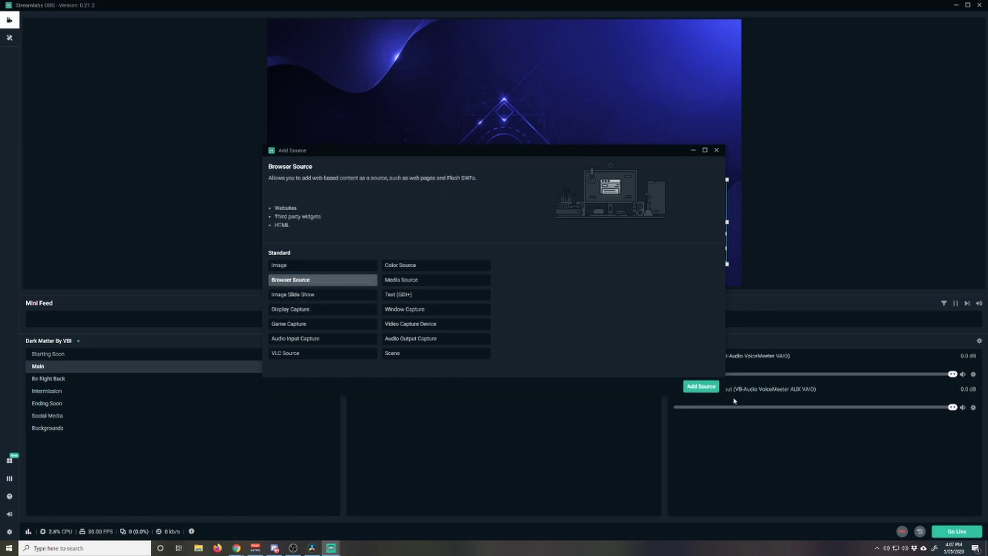
click(703, 387)
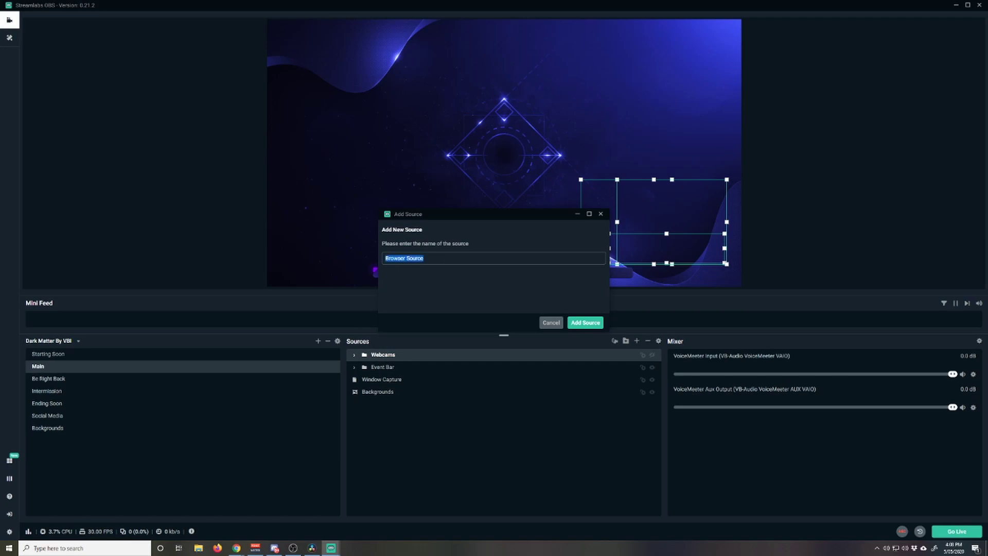
text(kappamon)
click(585, 323)
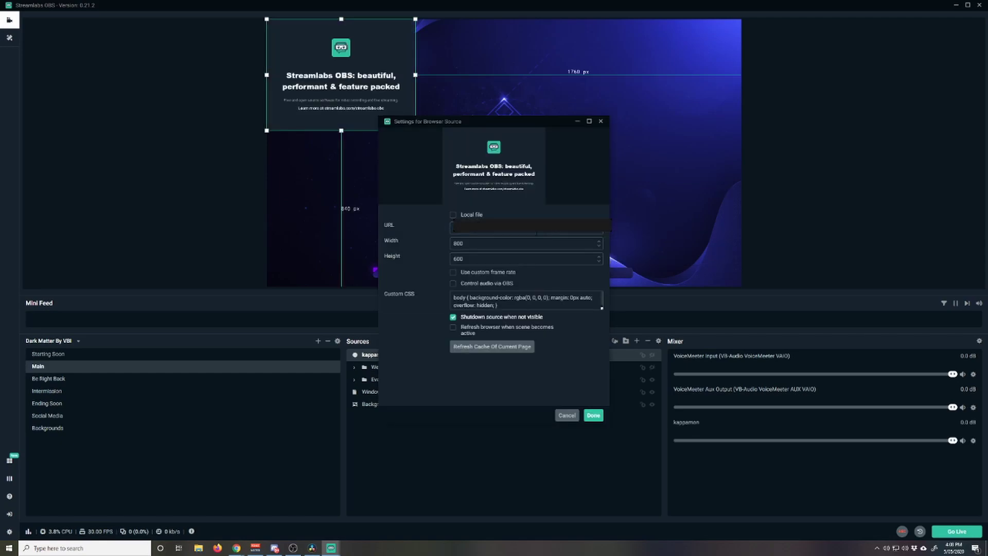
Size the kappamon browser source to 650 by 400 and move it to the lower-left area of the scene.
drag(473, 243, 433, 243)
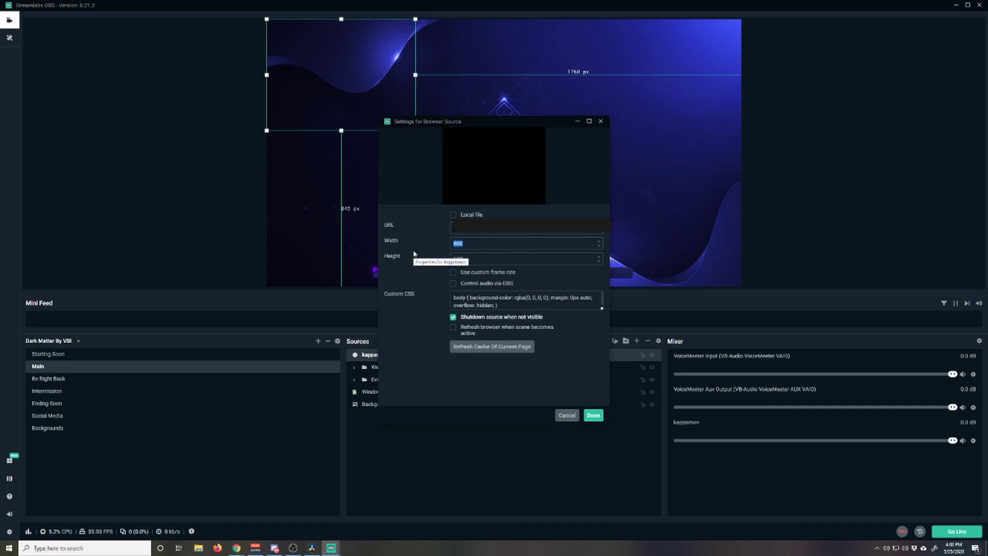
text(0)
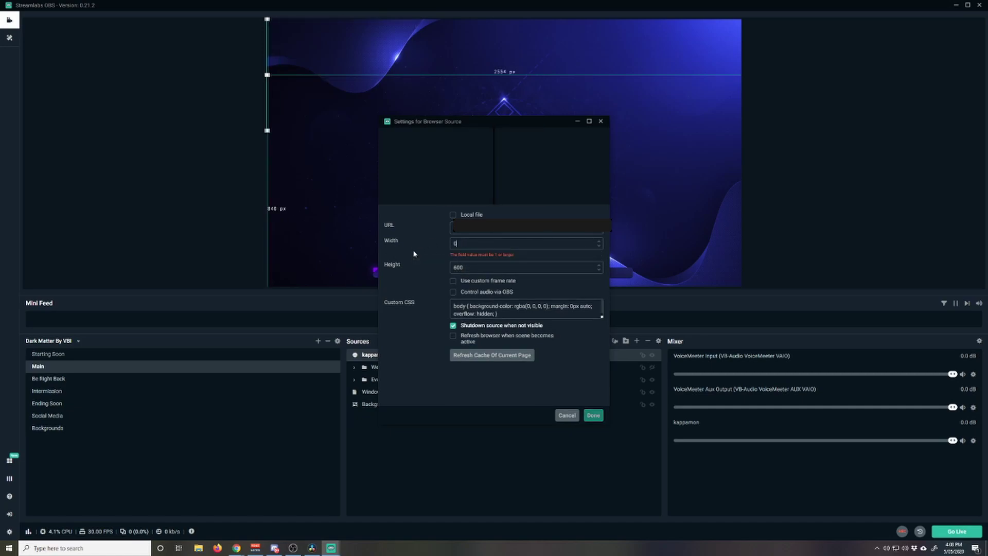
key(Escape)
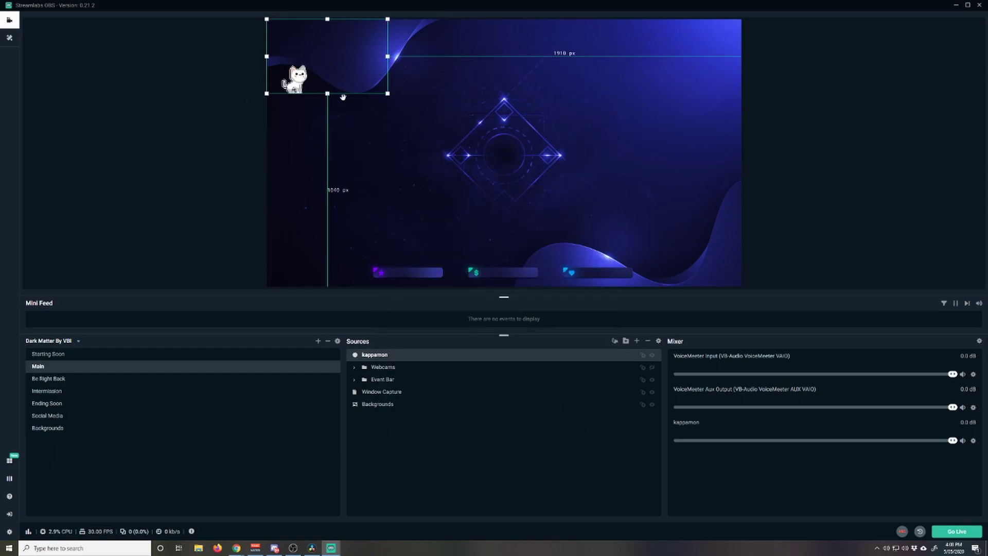
drag(314, 80, 327, 268)
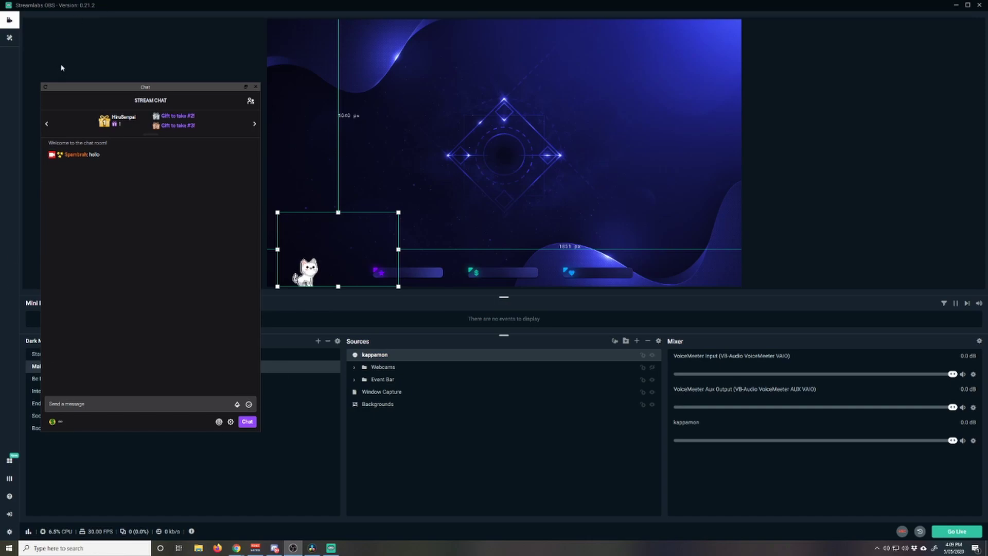
Send "hello" in the stream chat to test the pet's greeting.
click(139, 403)
text(hello)
key(Return)
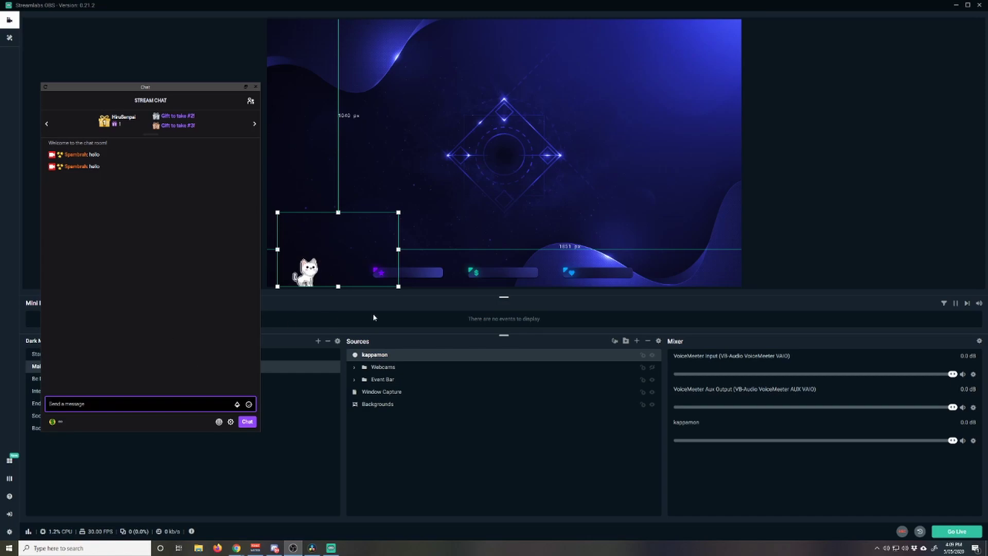
Switch to the Kappamon site in Chrome, start a new command and review its user group options.
click(232, 548)
click(194, 515)
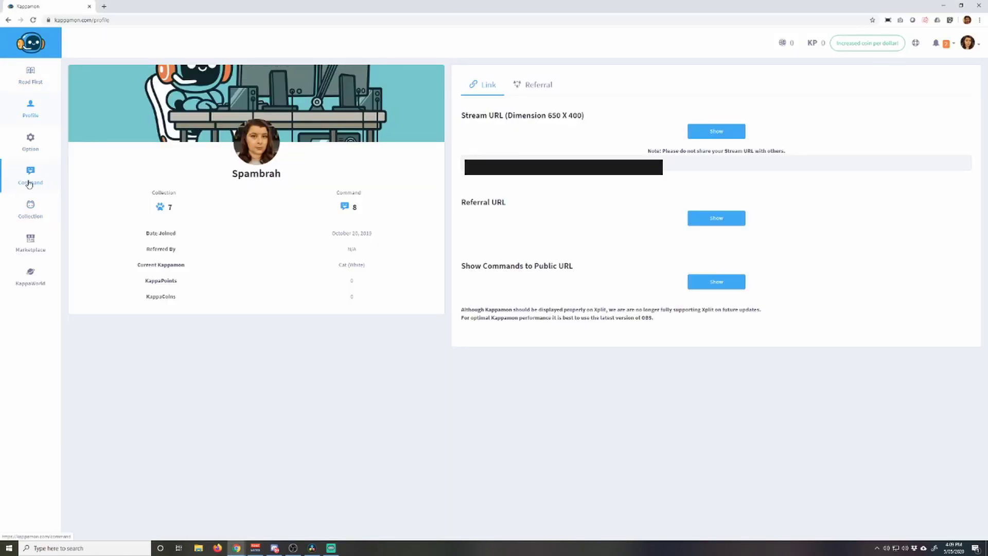
click(45, 190)
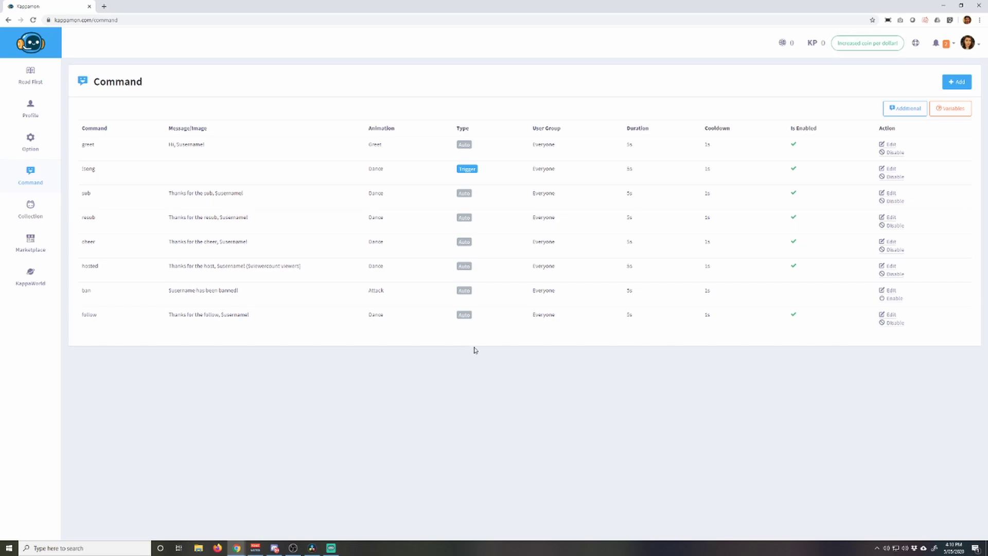
click(961, 83)
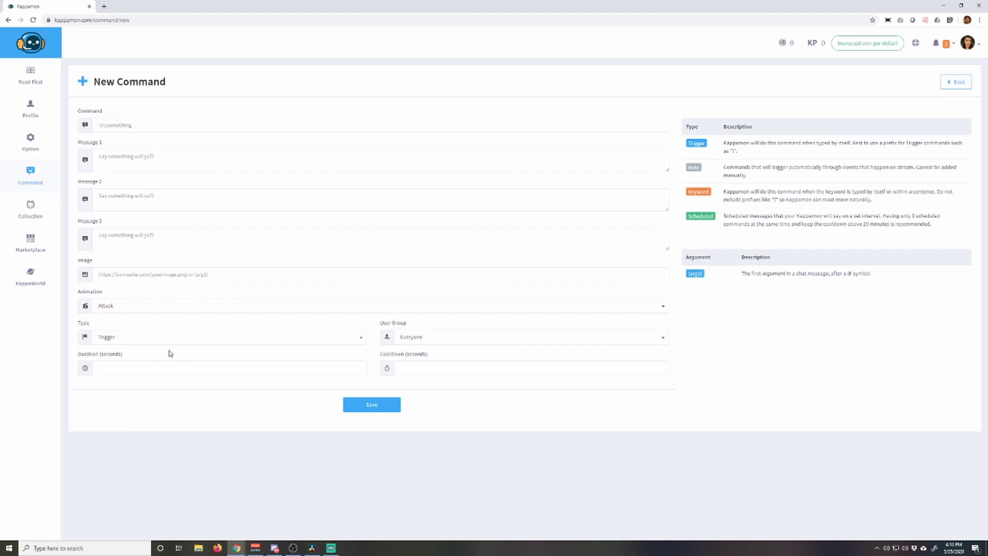
click(438, 339)
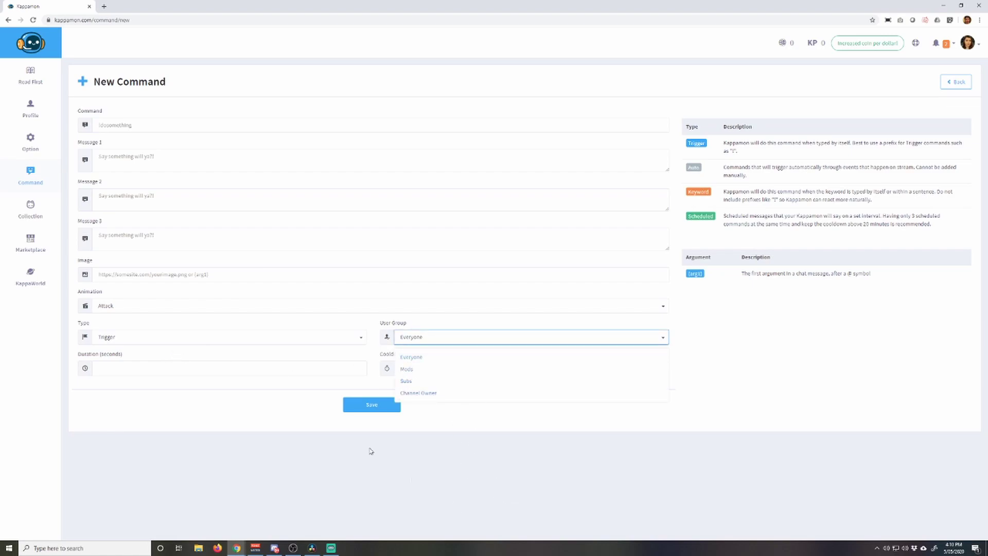
click(521, 480)
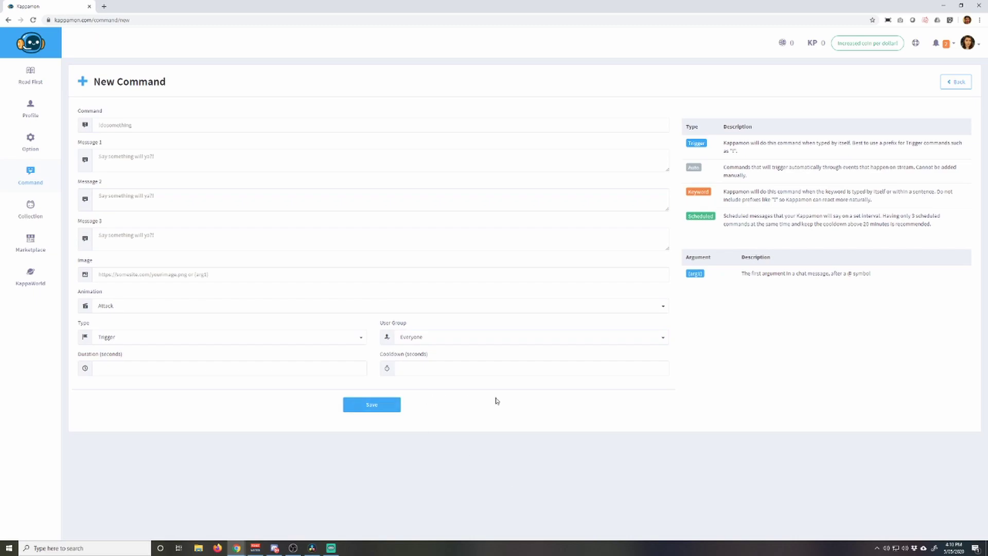